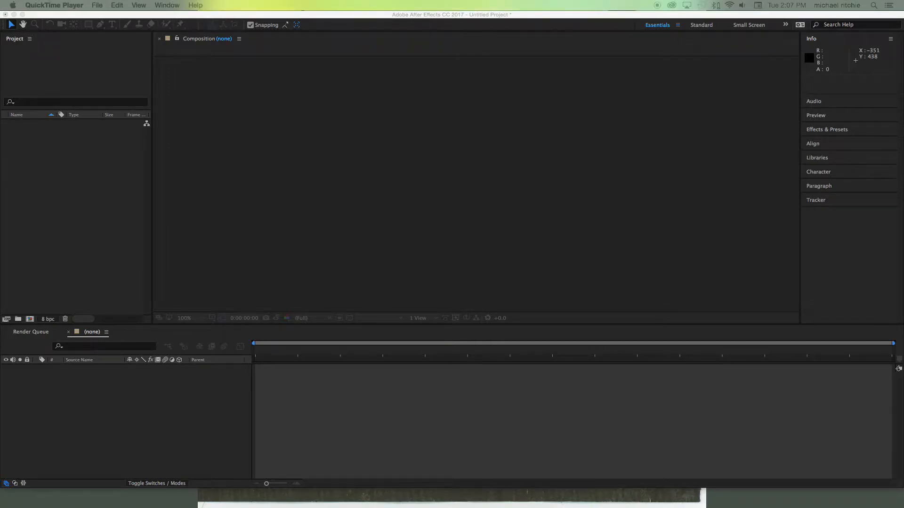
- Create a composition from the color_balance.m4v footage and move the current time to 0;00;00;21
click(111, 157)
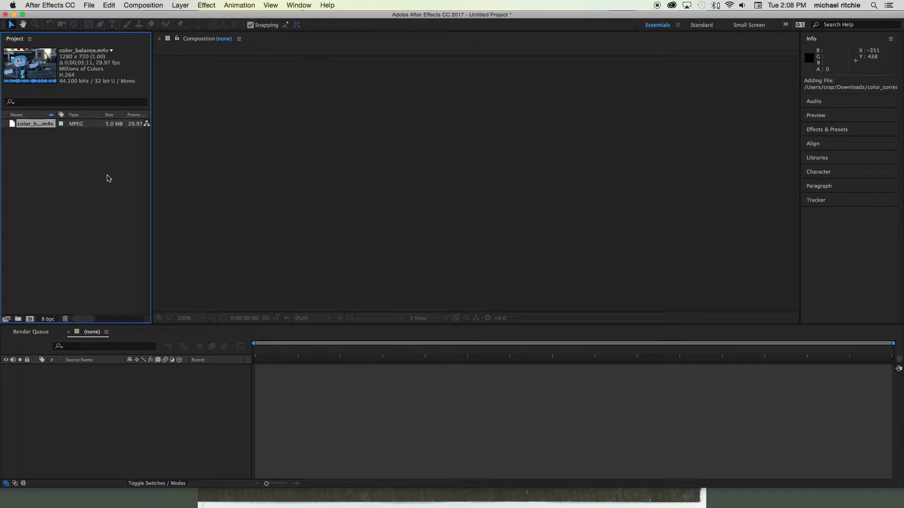
drag(12, 124, 29, 320)
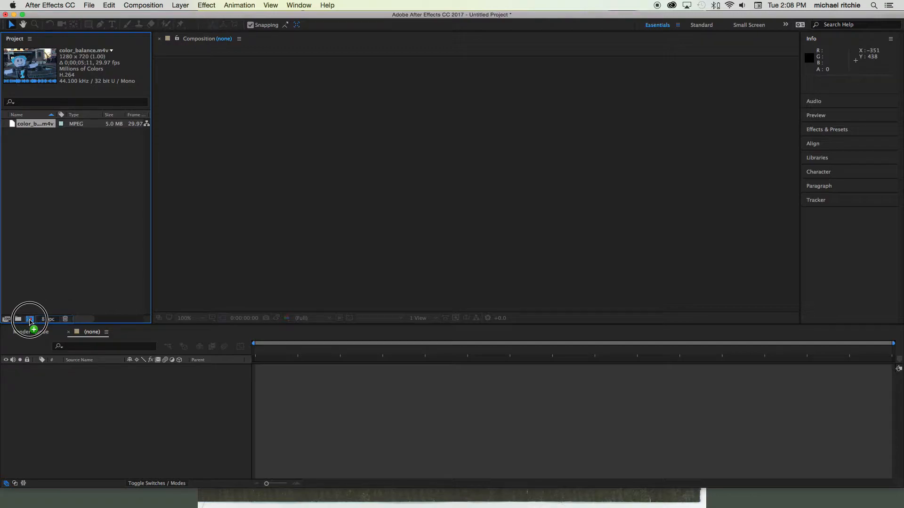
drag(30, 320, 30, 320)
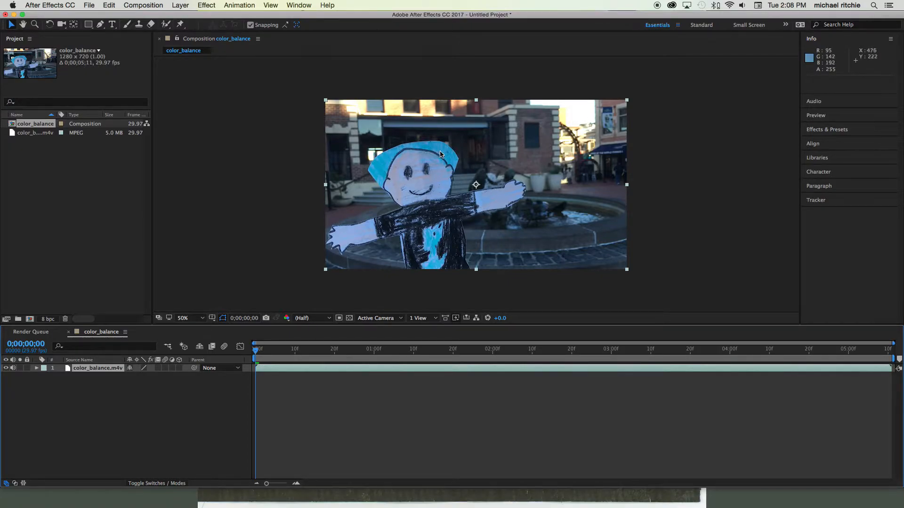
drag(256, 351, 295, 352)
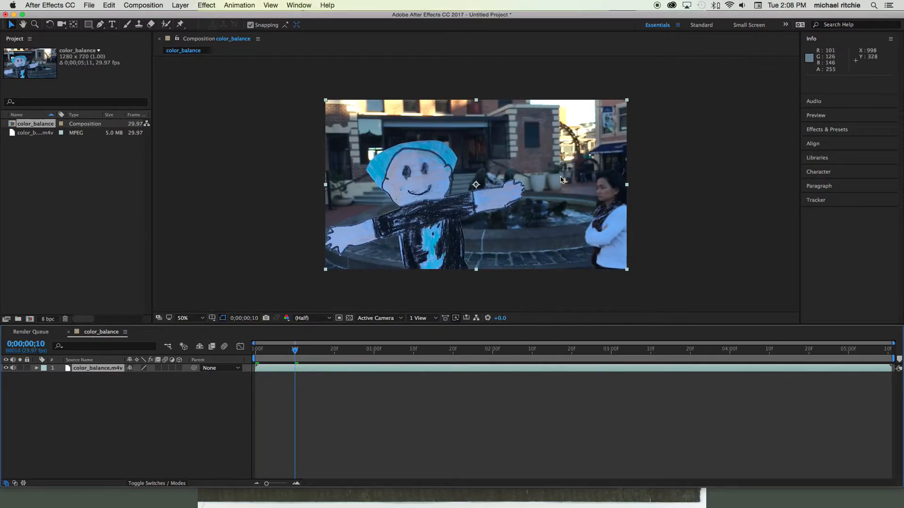
drag(295, 350, 338, 352)
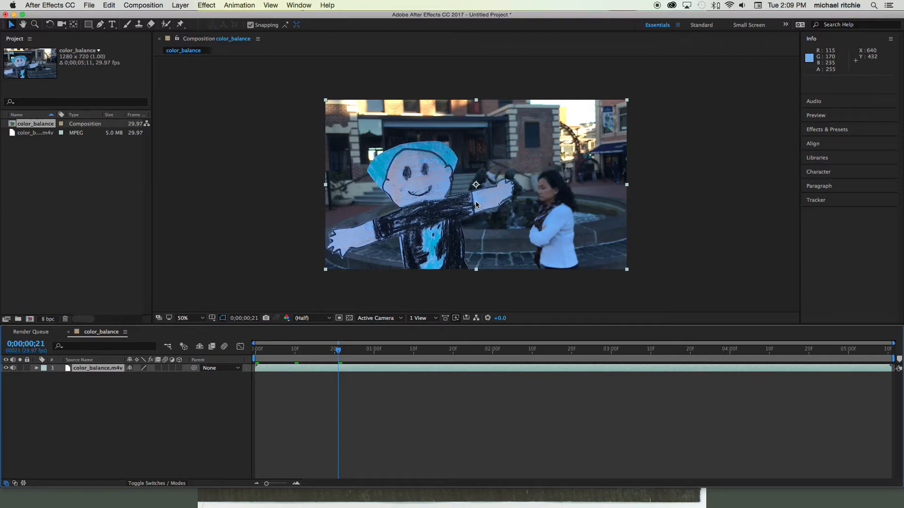
- Switch to Calculator and place its window clear of the composition image
key(super+Tab)
key(super+Tab)
key(super+Tab)
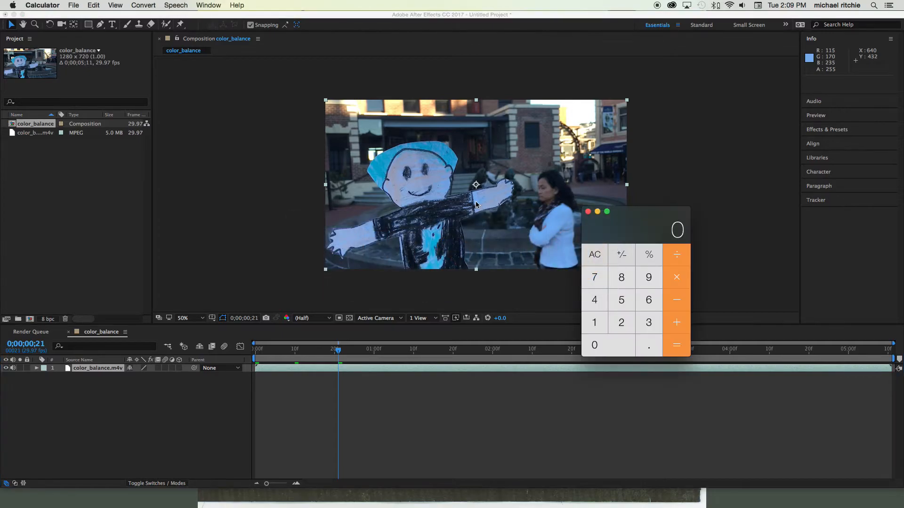
drag(638, 226, 719, 117)
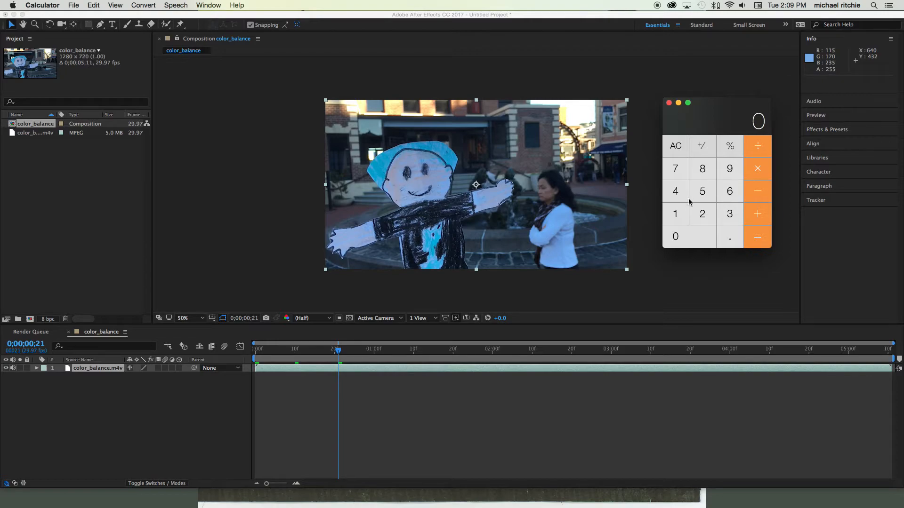
- Calculate the red input white level by dividing 115 by 235 and multiplying the result by 255
click(677, 216)
click(678, 215)
click(699, 193)
click(760, 148)
click(693, 216)
click(721, 217)
click(700, 195)
click(763, 237)
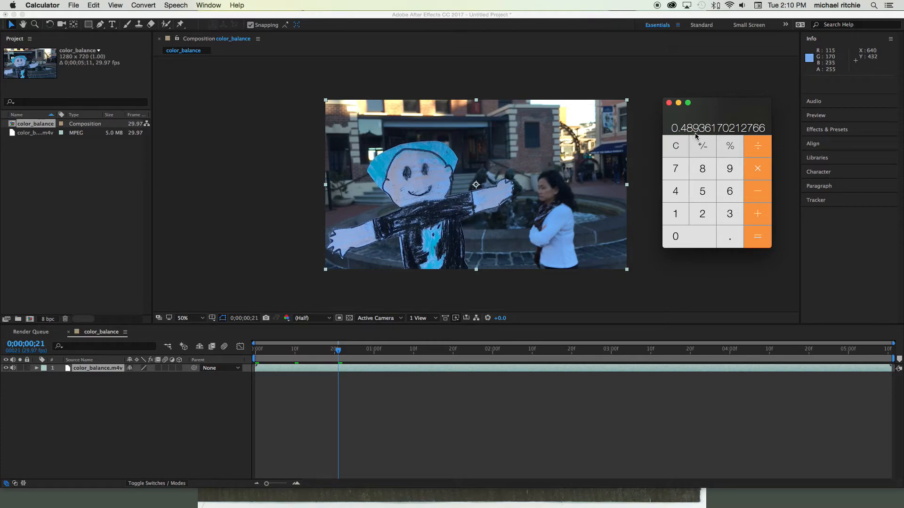
click(756, 169)
click(701, 214)
click(702, 192)
click(702, 192)
click(758, 238)
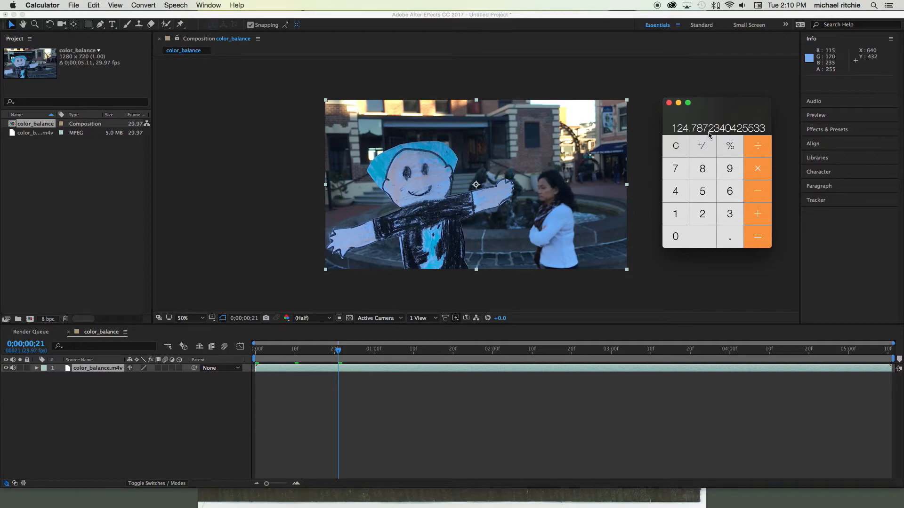
- Calculate the green input white level as 170 divided by 235, times 255, and close the calculator
click(676, 213)
click(676, 175)
click(684, 239)
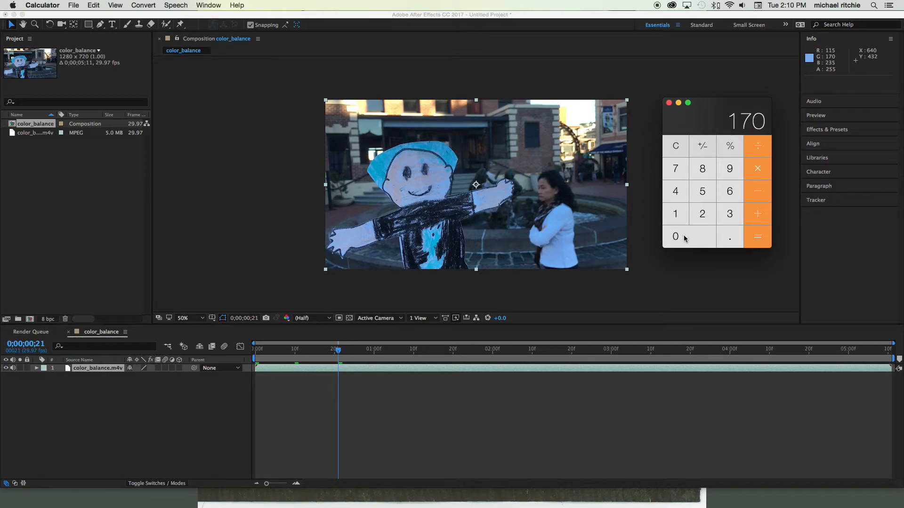
click(761, 146)
click(702, 215)
click(730, 214)
click(702, 191)
click(757, 237)
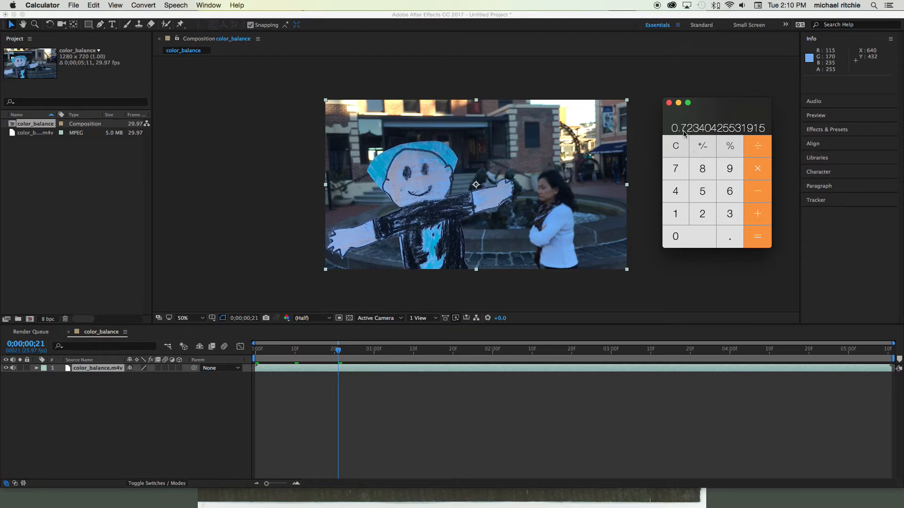
click(760, 169)
click(702, 212)
click(703, 195)
click(703, 196)
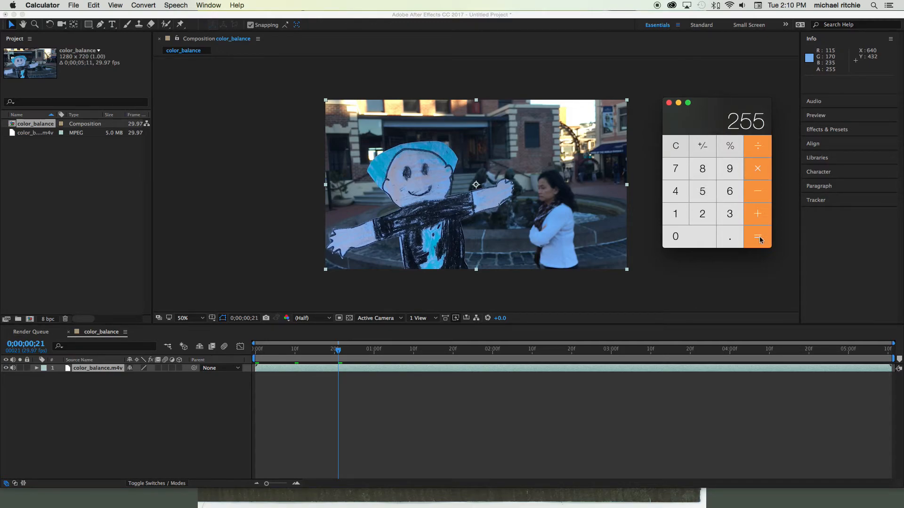
click(760, 240)
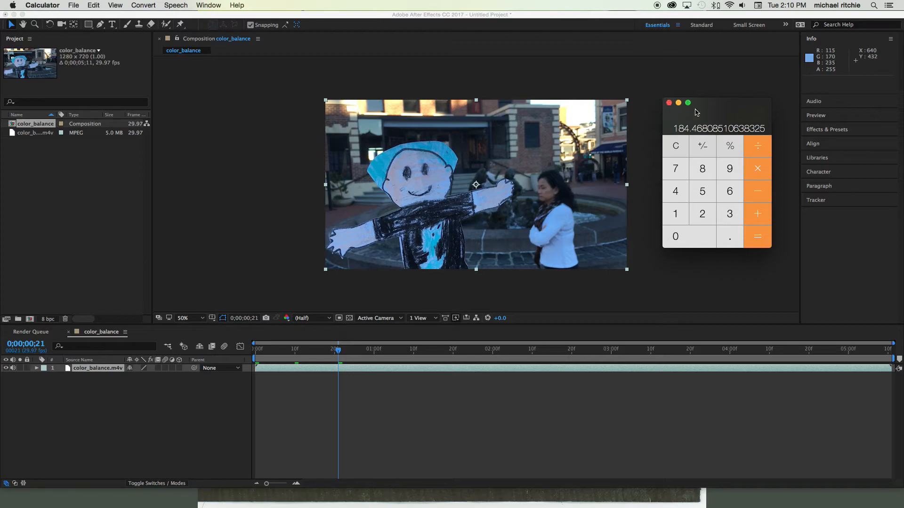
click(669, 102)
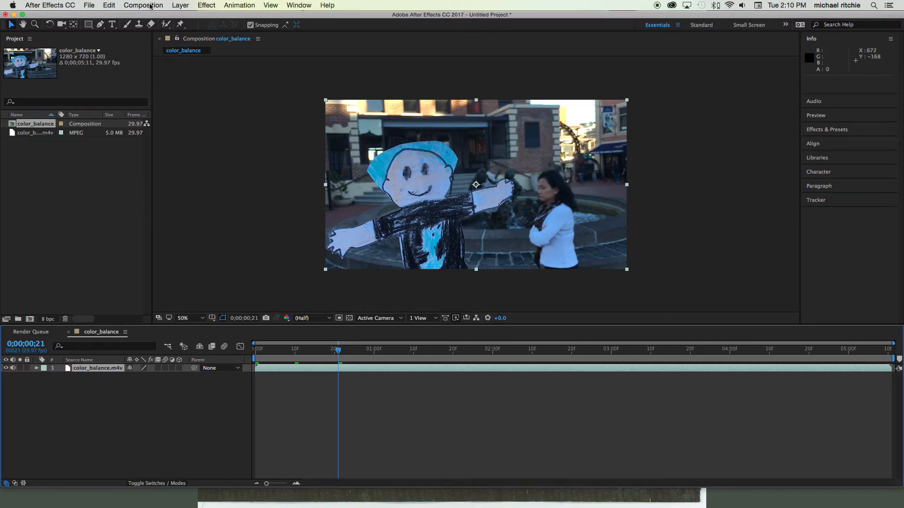
- Apply the Levels color correction effect to the color_balance.m4v layer in After Effects
click(206, 6)
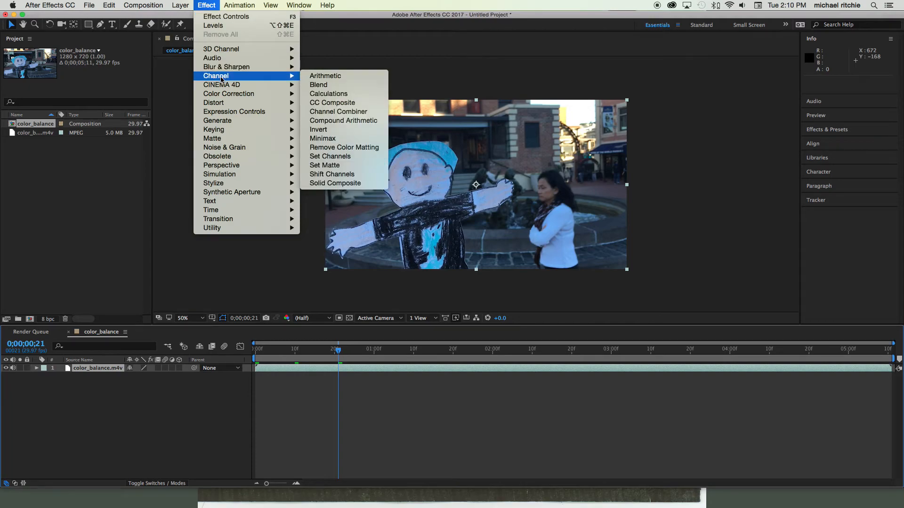
mouse_move(227, 98)
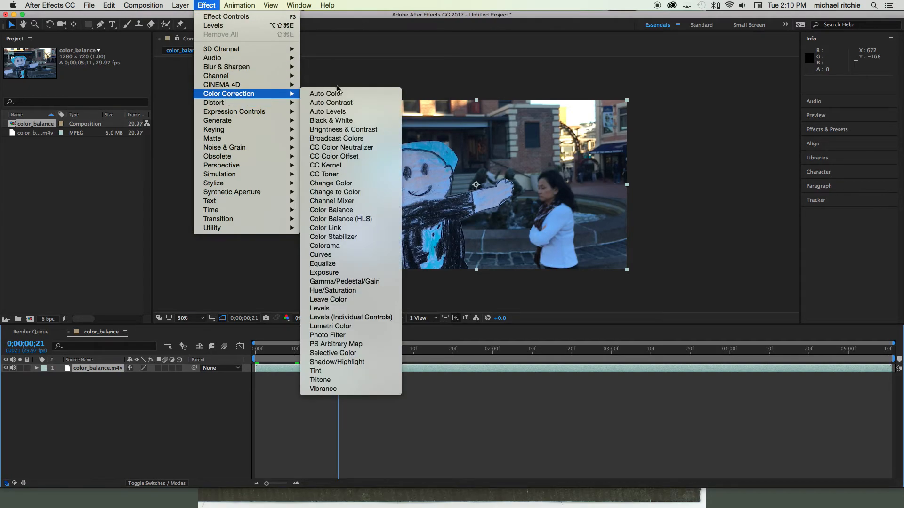
click(329, 313)
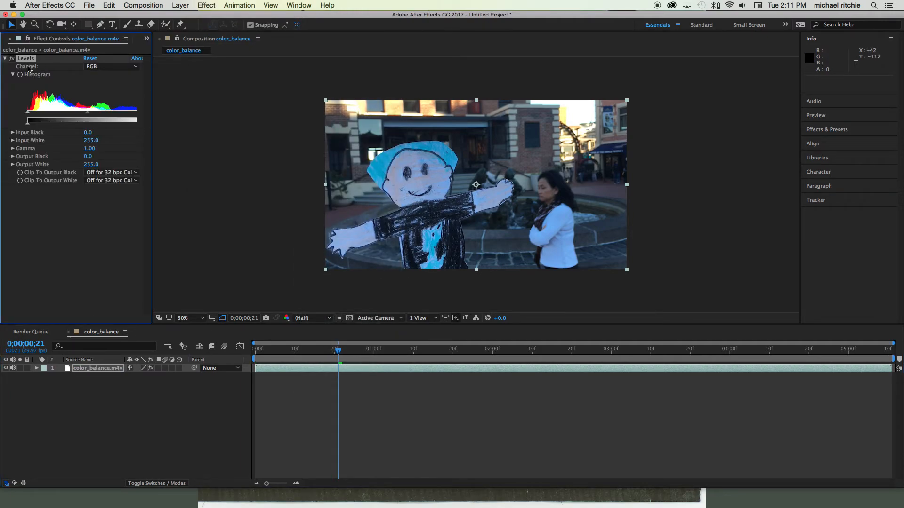
- Set the Red channel's Input White to 125 in the Levels effect
click(107, 69)
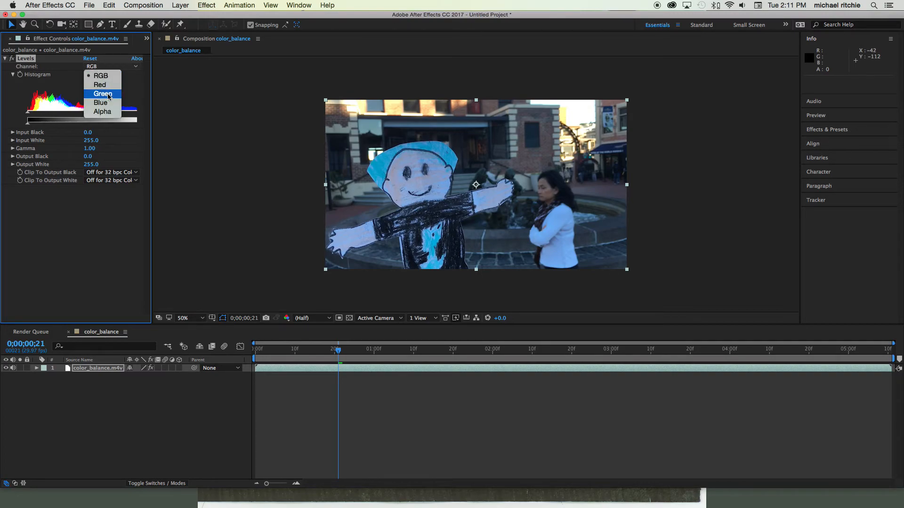
click(109, 89)
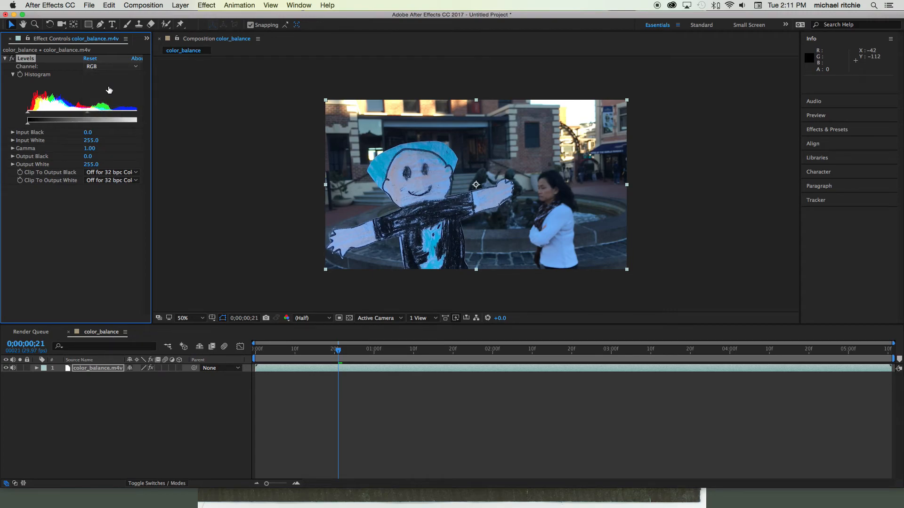
click(91, 141)
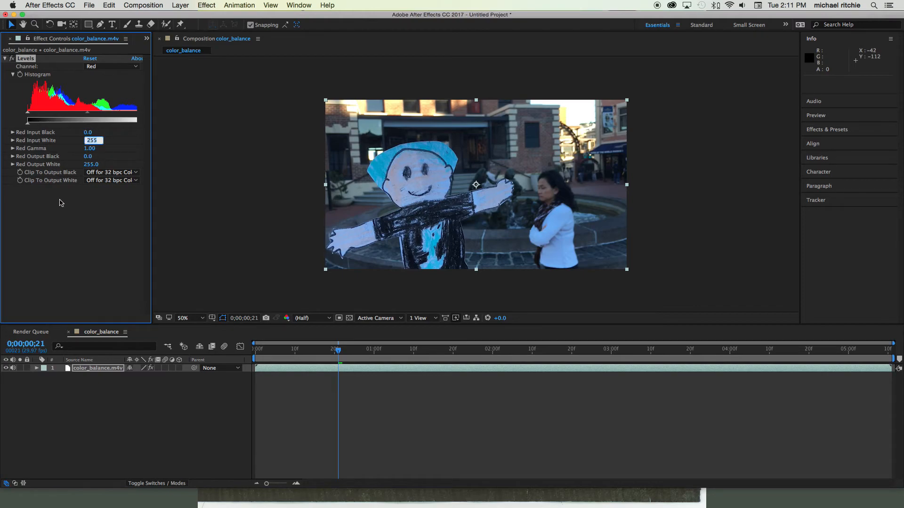
text(125)
key(Return)
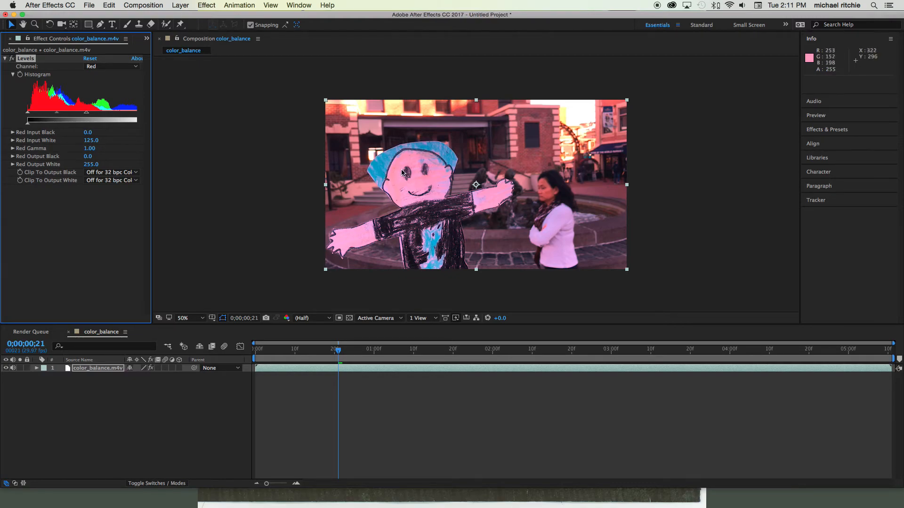
- Set the Green channel's Input White to 184 in the Levels effect
click(115, 66)
click(114, 94)
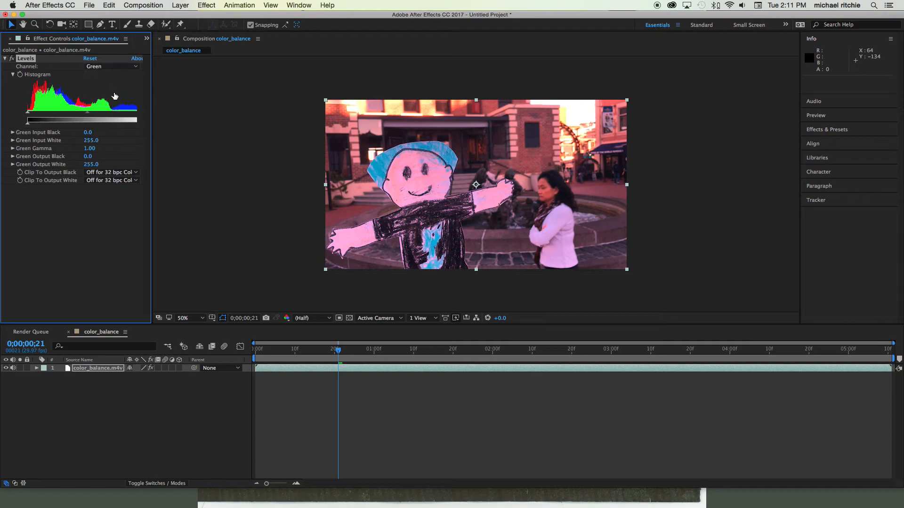
click(89, 141)
text(184)
key(Return)
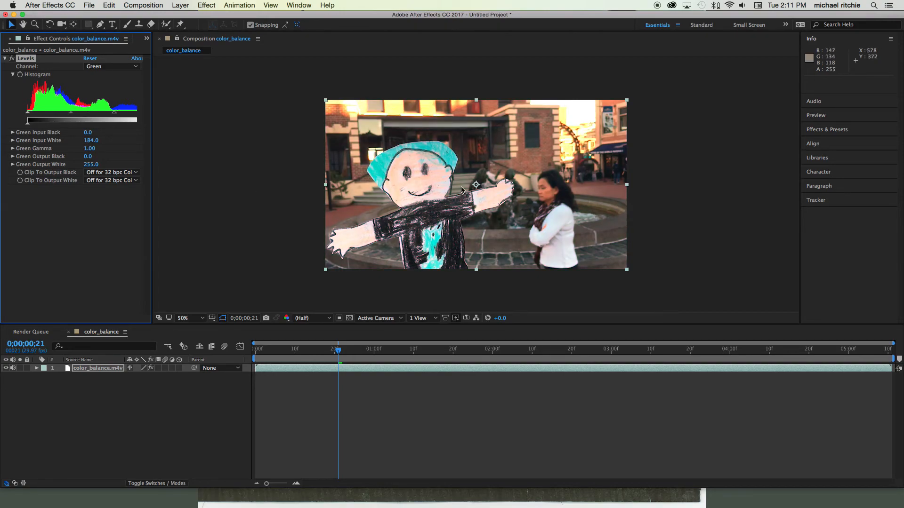
- Turn the Levels effect off and back on to compare the footage before and after correction
click(12, 59)
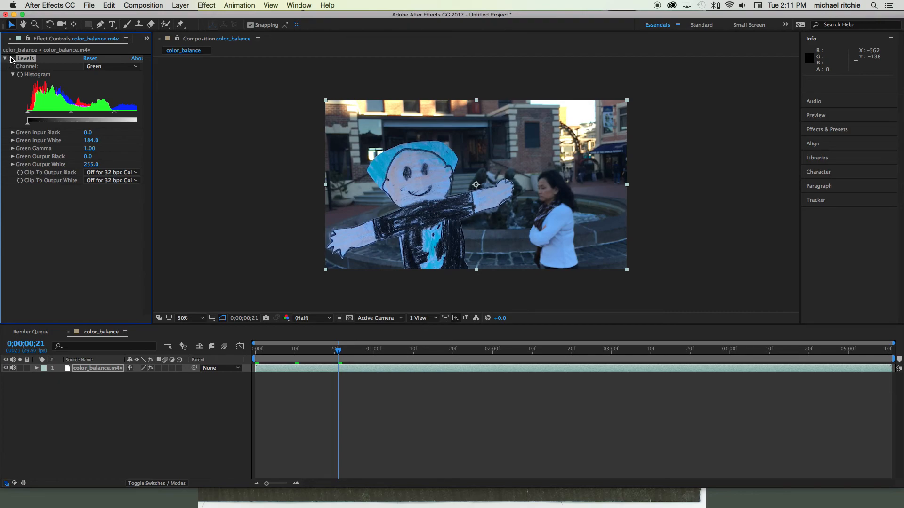
click(12, 59)
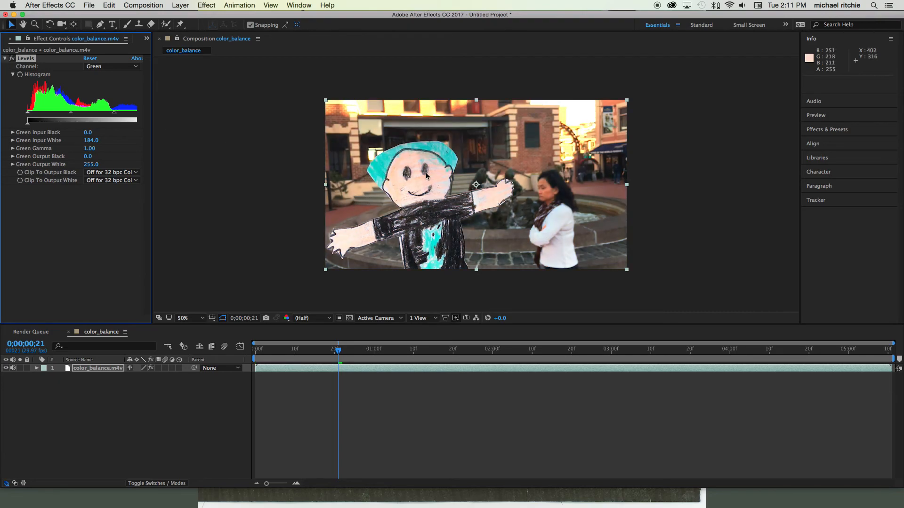